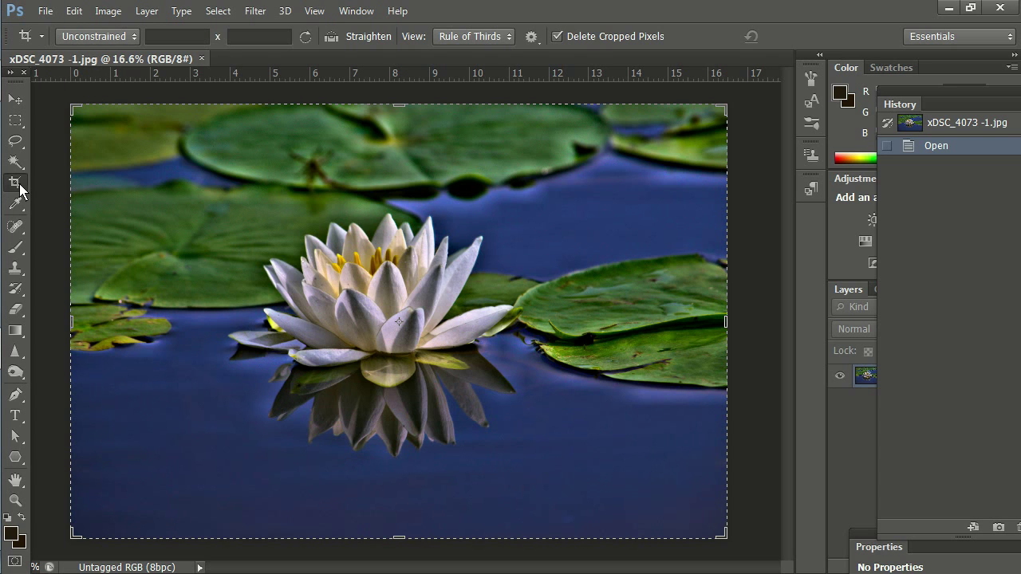
Pull the top-left corner, right edge and bottom edge of the crop frame inward, then commit the crop.
left_click(73, 111)
left_click_drag(72, 111, 107, 127)
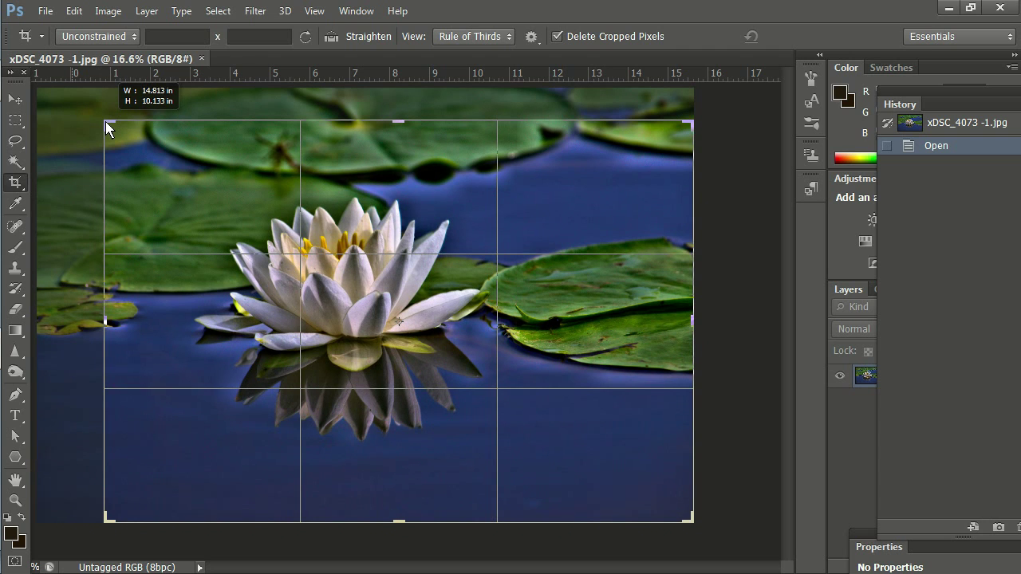
left_click_drag(107, 128, 100, 124)
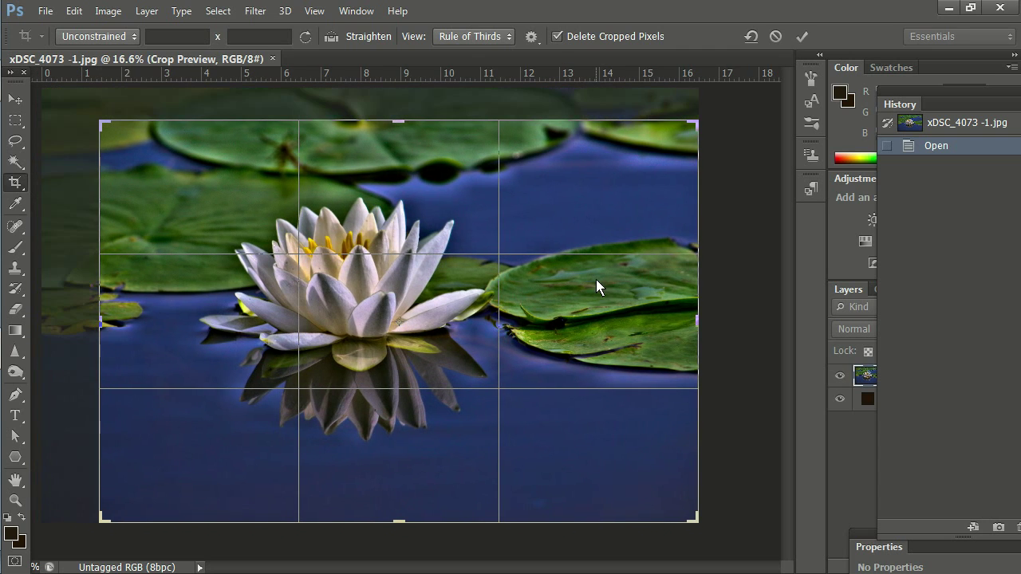
left_click_drag(699, 323, 679, 324)
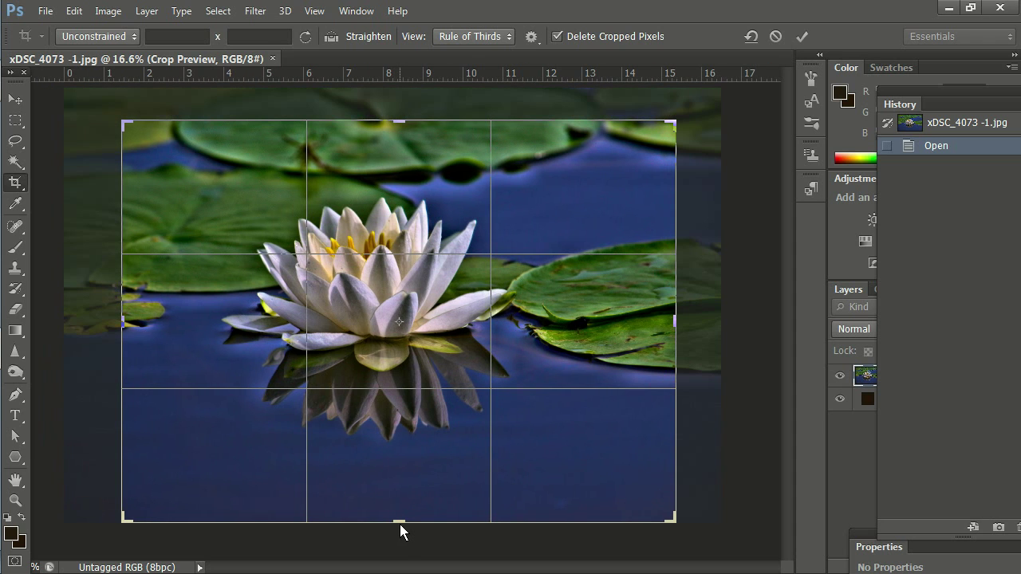
mouse_move(401, 533)
left_mouse_down()
mouse_move(401, 497)
mouse_move(401, 521)
left_mouse_up()
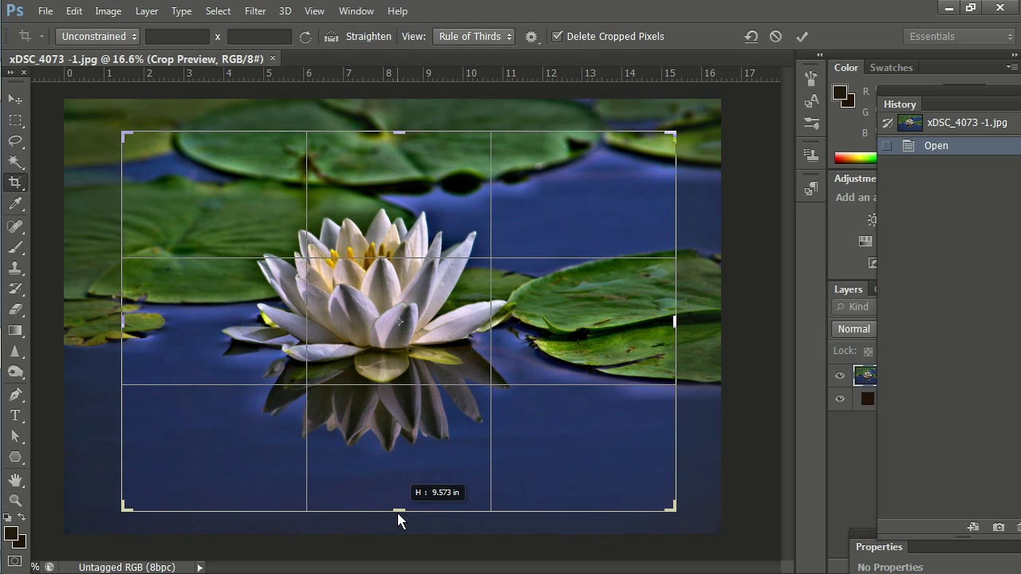
left_click_drag(400, 521, 397, 523)
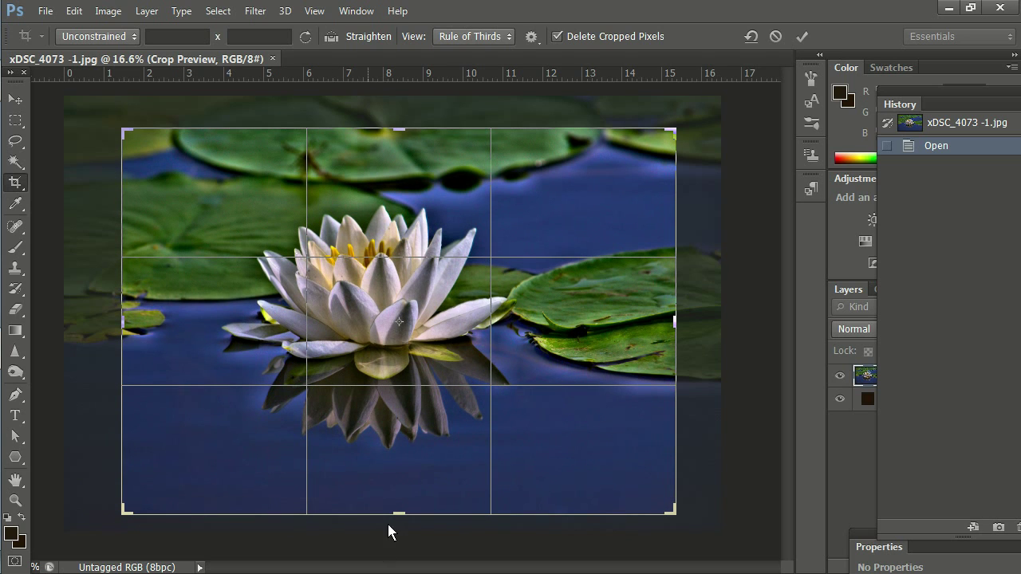
left_click(803, 38)
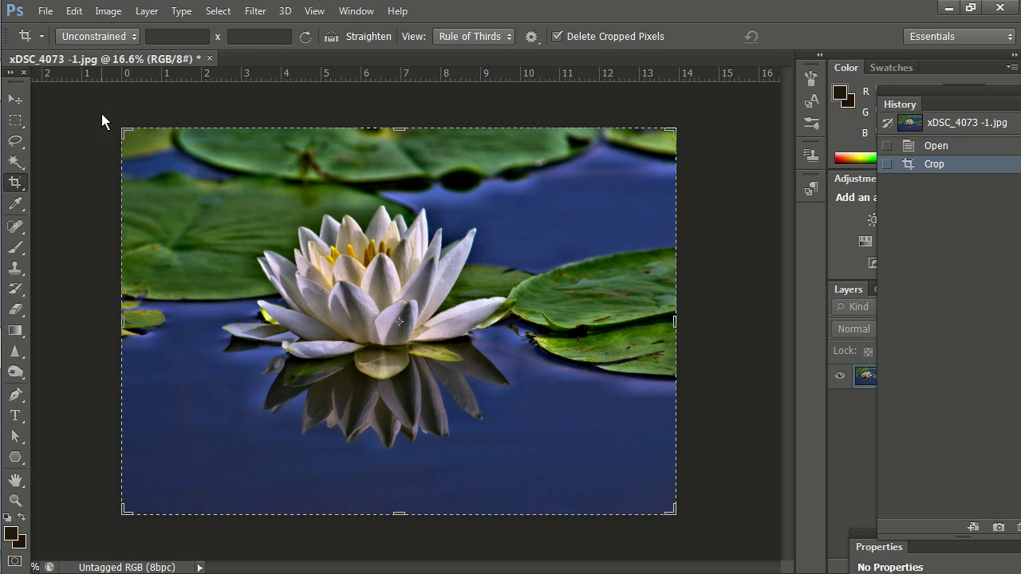
Open Image > Image Size and show the list of resampling methods.
left_click(109, 16)
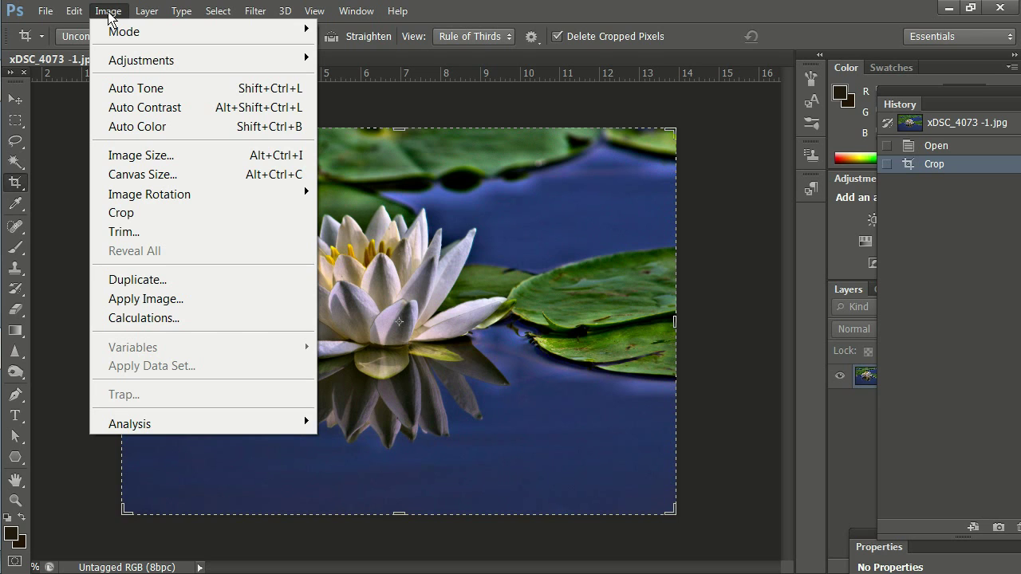
left_click(142, 155)
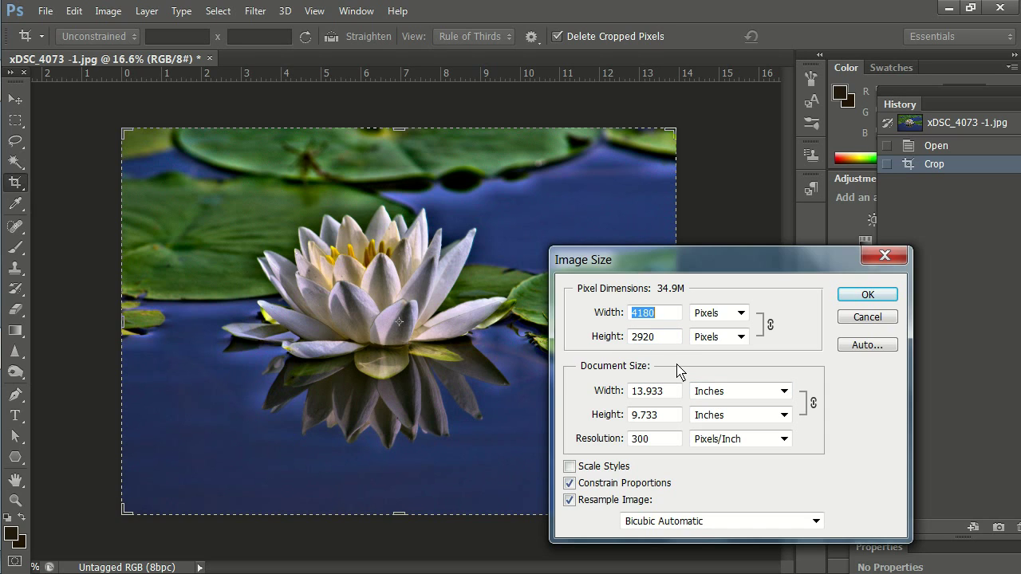
left_click(816, 521)
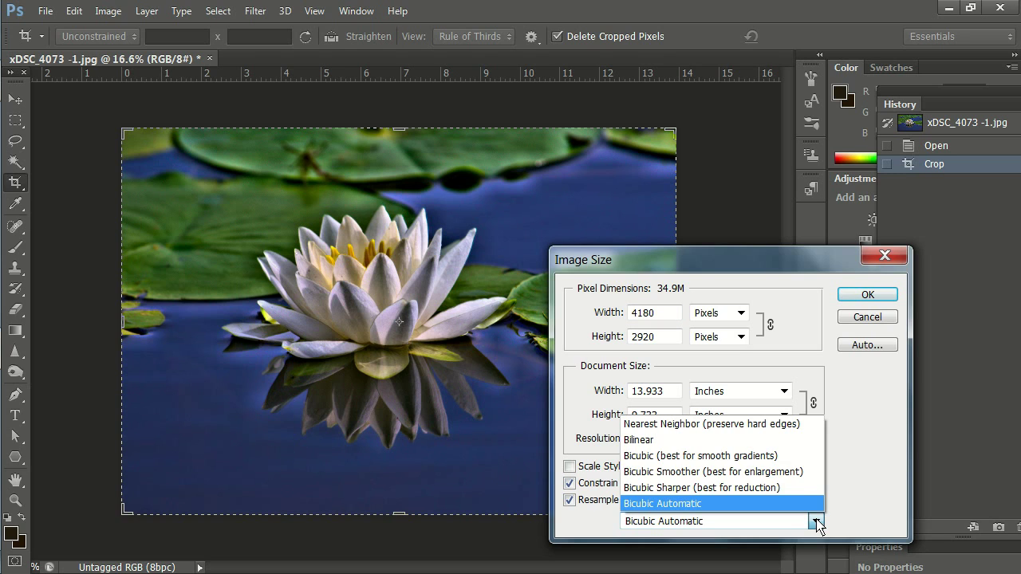
Choose Bicubic resampling, set height to 1080 px (width 1546) and apply the resize.
left_click(705, 456)
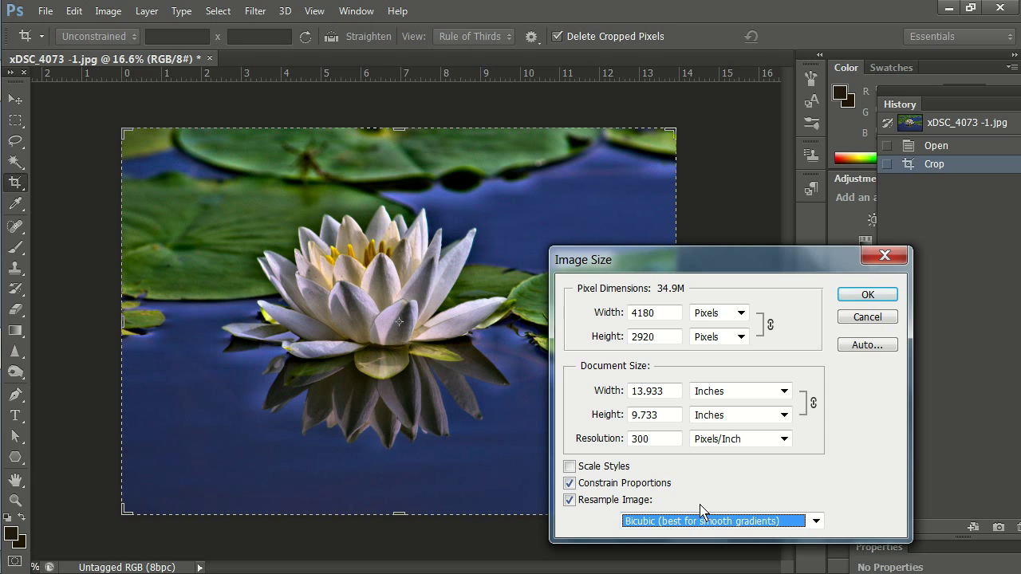
left_click_drag(679, 314, 604, 317)
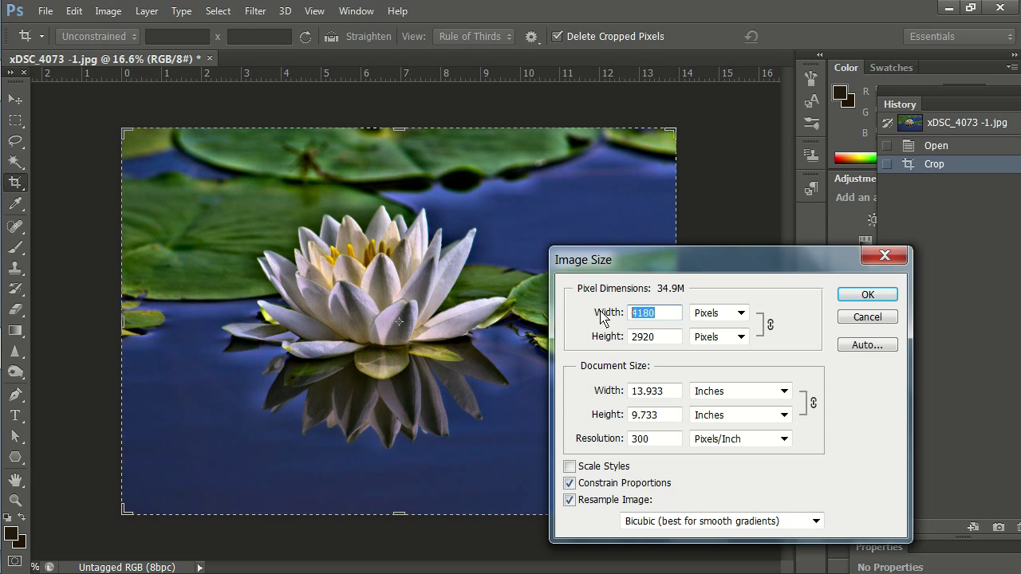
type("1")
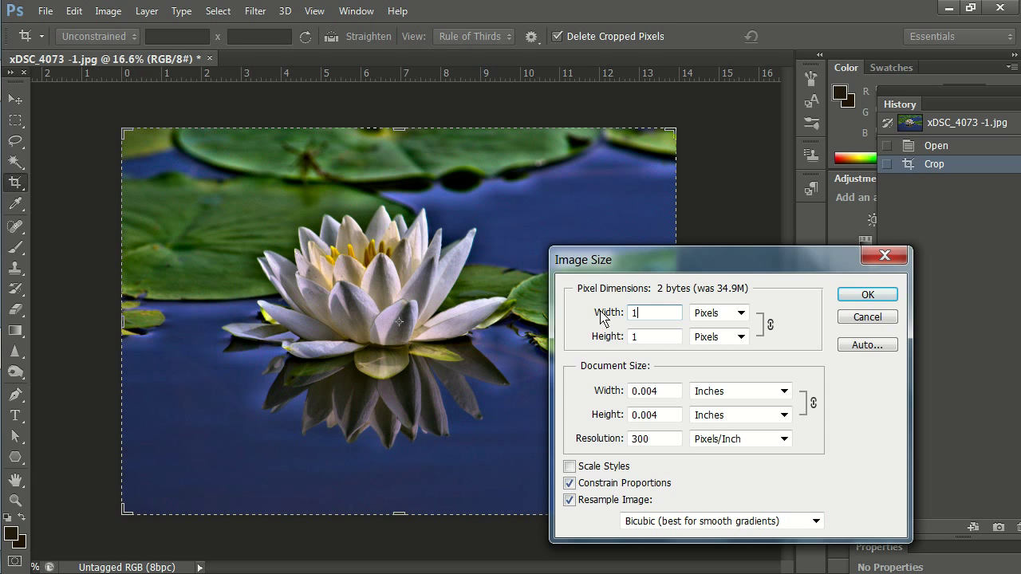
type("920")
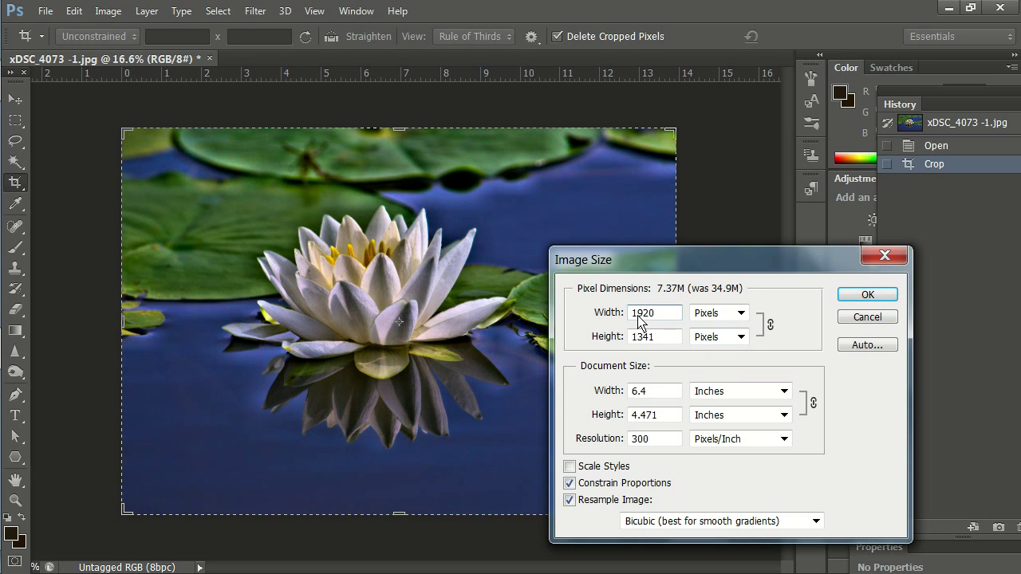
left_click(661, 341)
left_click_drag(660, 341, 626, 341)
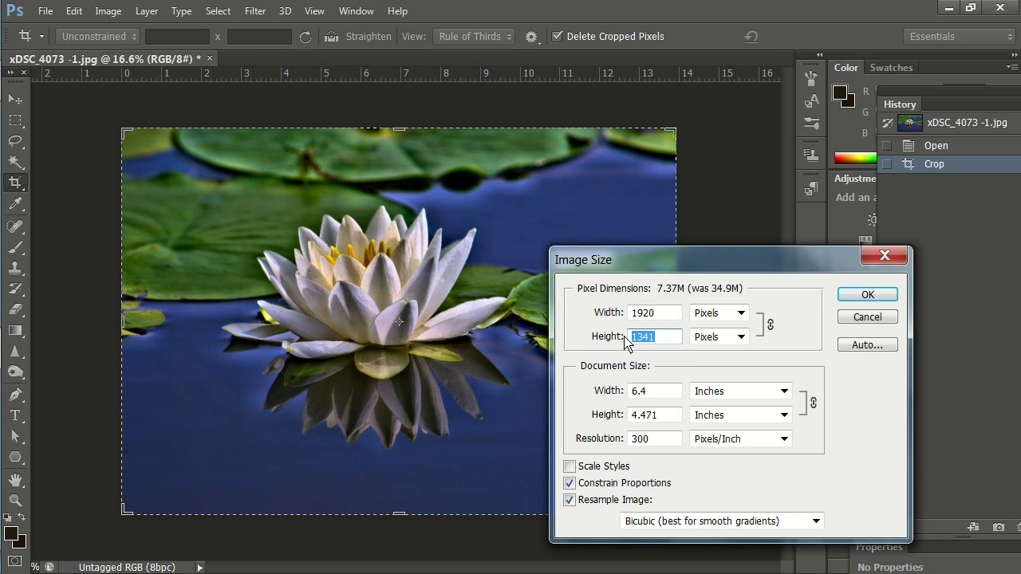
type("108")
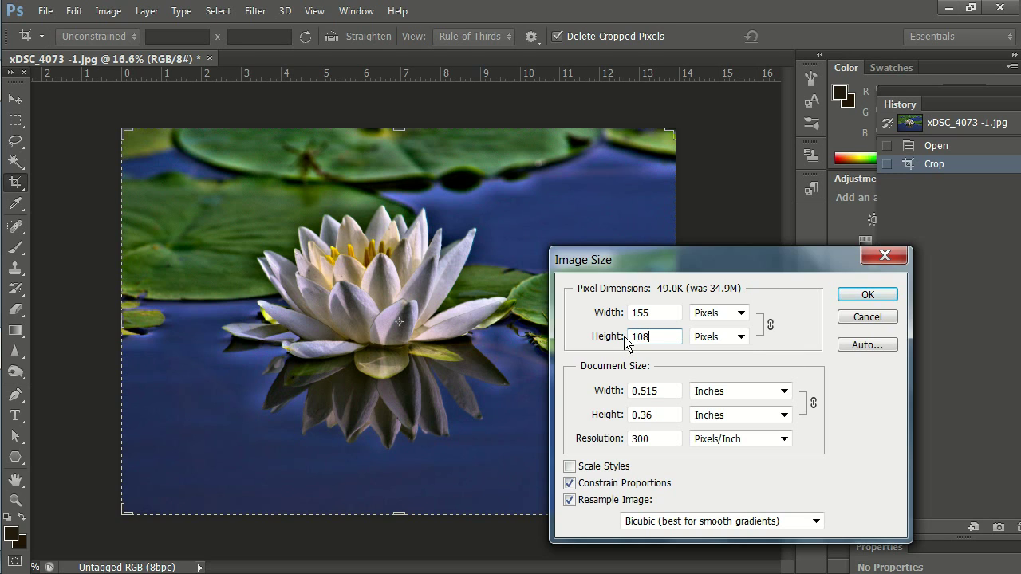
type("0")
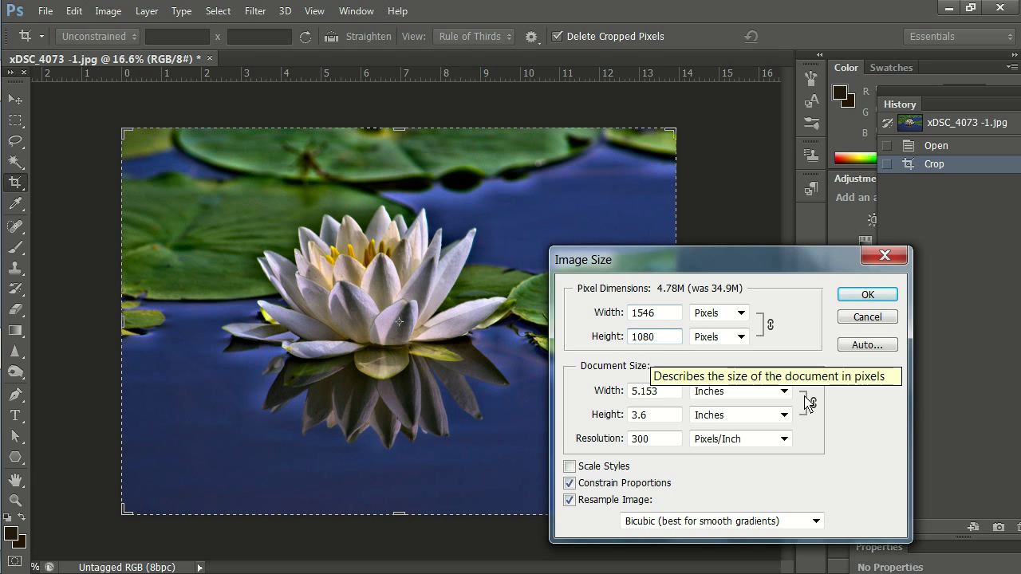
left_click(868, 295)
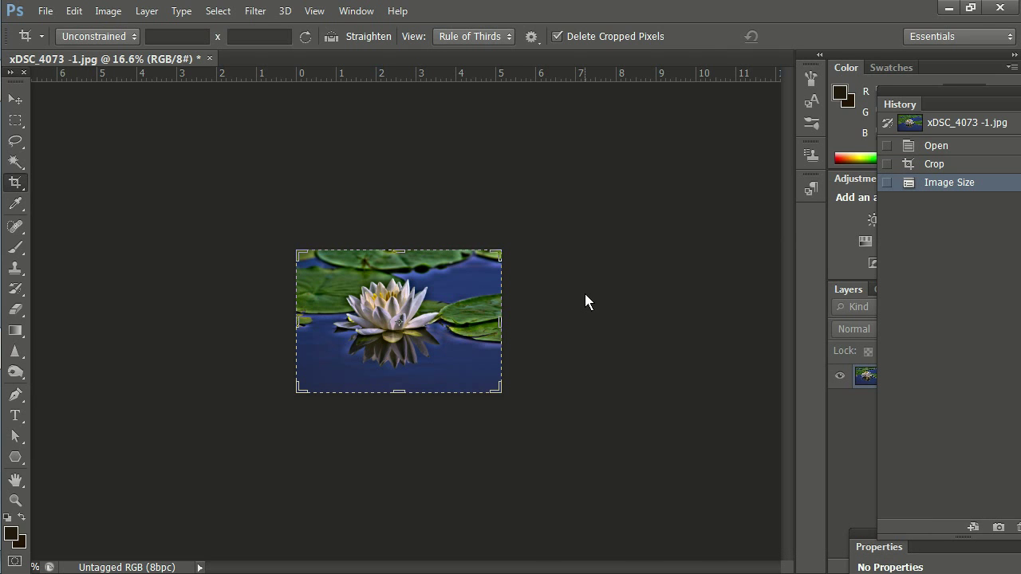
Zoom in three times to about 52% on the resized water lily photo.
key("ctrl+plus")
key("ctrl+plus")
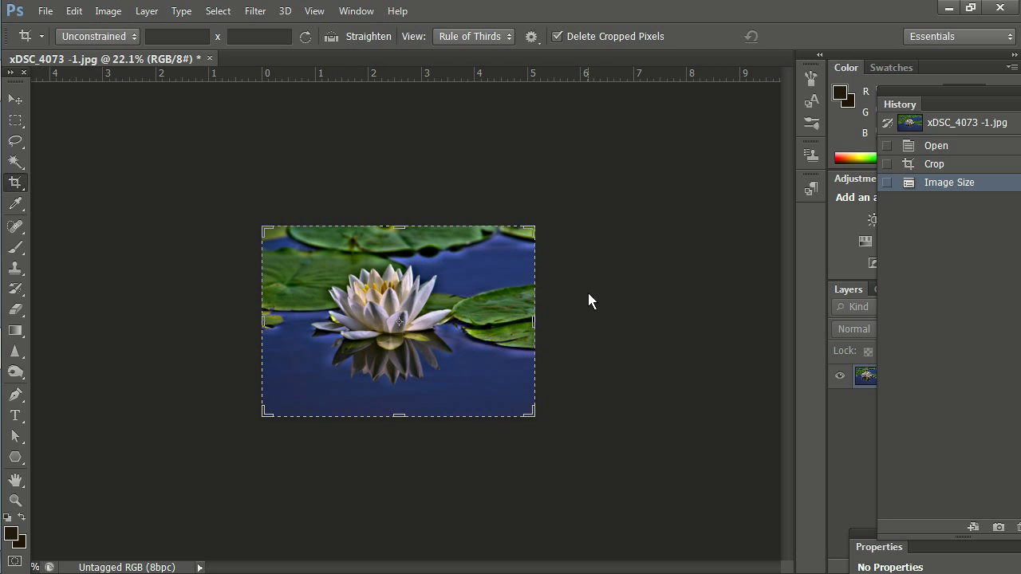
key("ctrl+plus")
key("ctrl+plus")
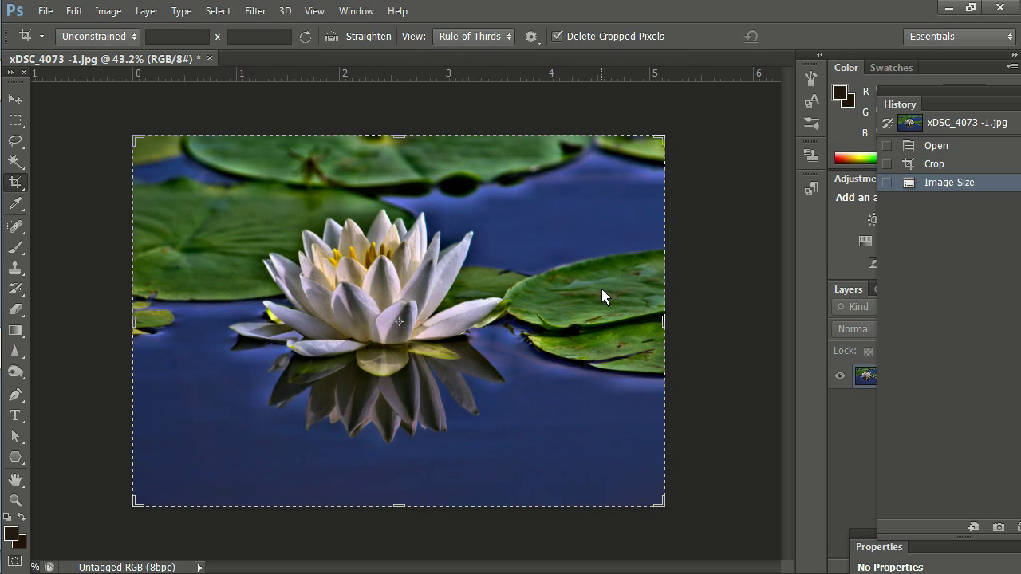
key("ctrl+plus")
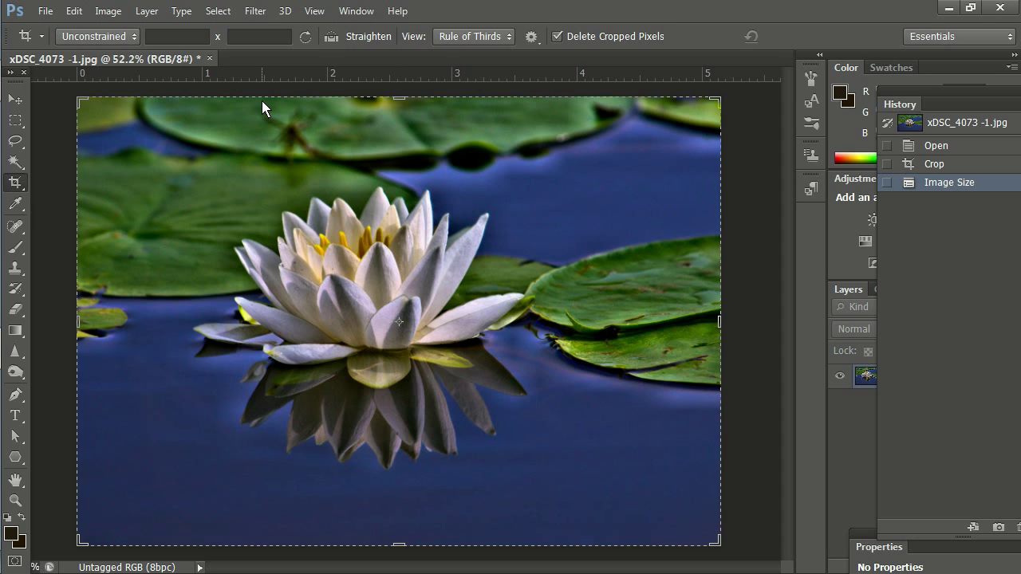
Open Filter > Sharpen > Unsharp Mask for the water lily photo.
left_click(256, 18)
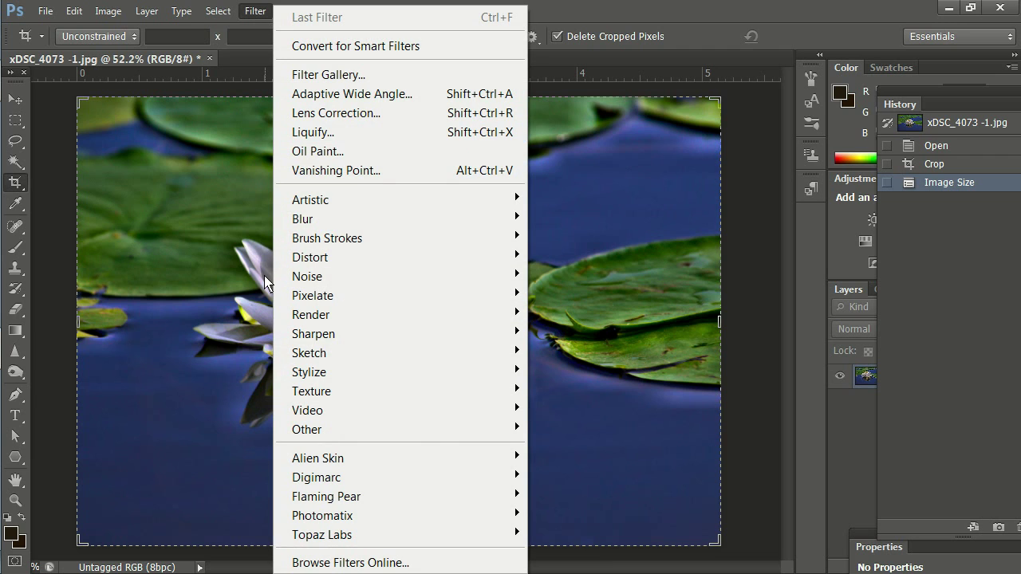
mouse_move(314, 339)
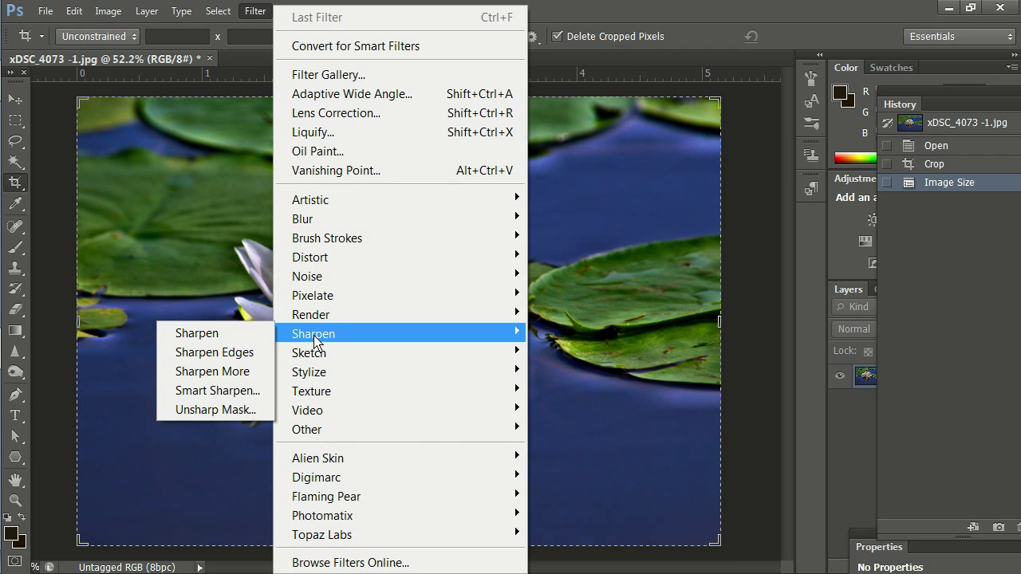
left_click(236, 411)
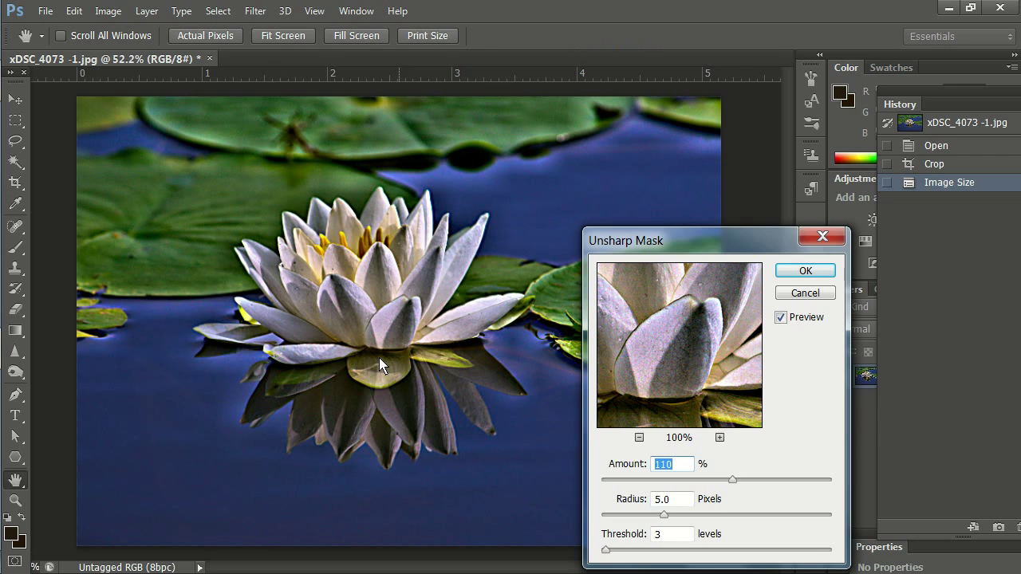
Toggle Preview repeatedly to compare the sharpened photo with the original.
left_click(781, 318)
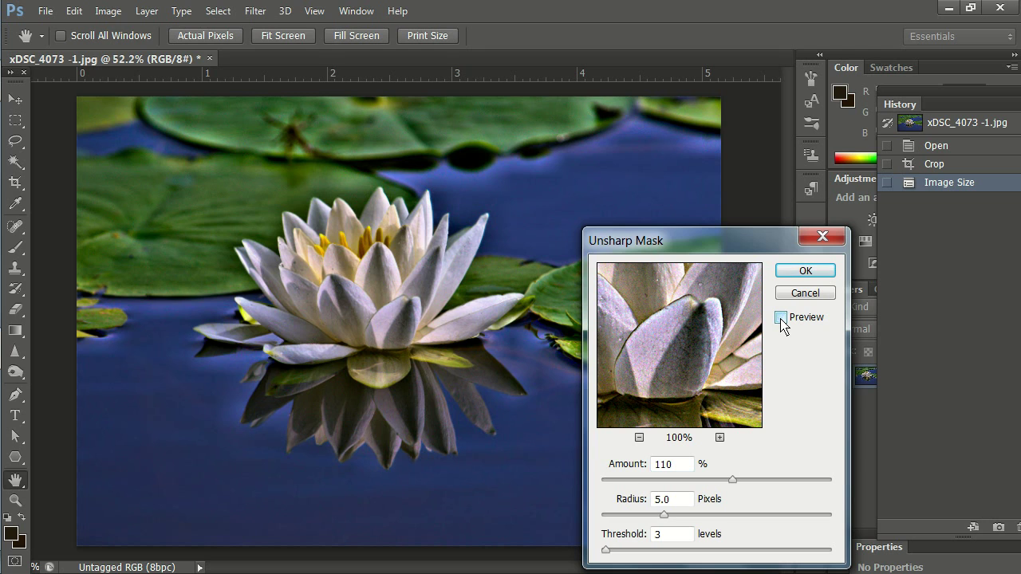
left_click(781, 318)
left_click(781, 319)
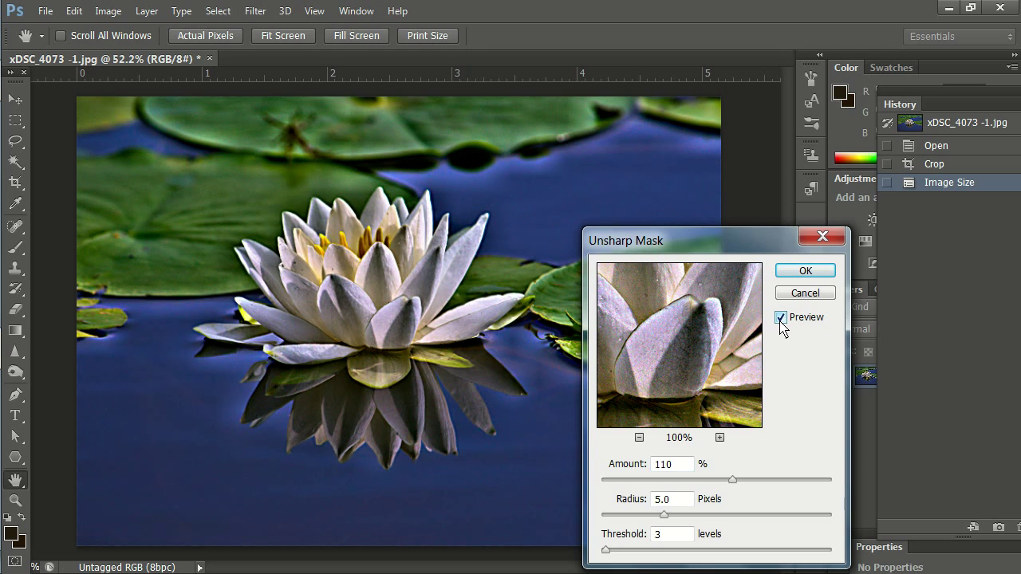
left_click(781, 319)
left_click(781, 318)
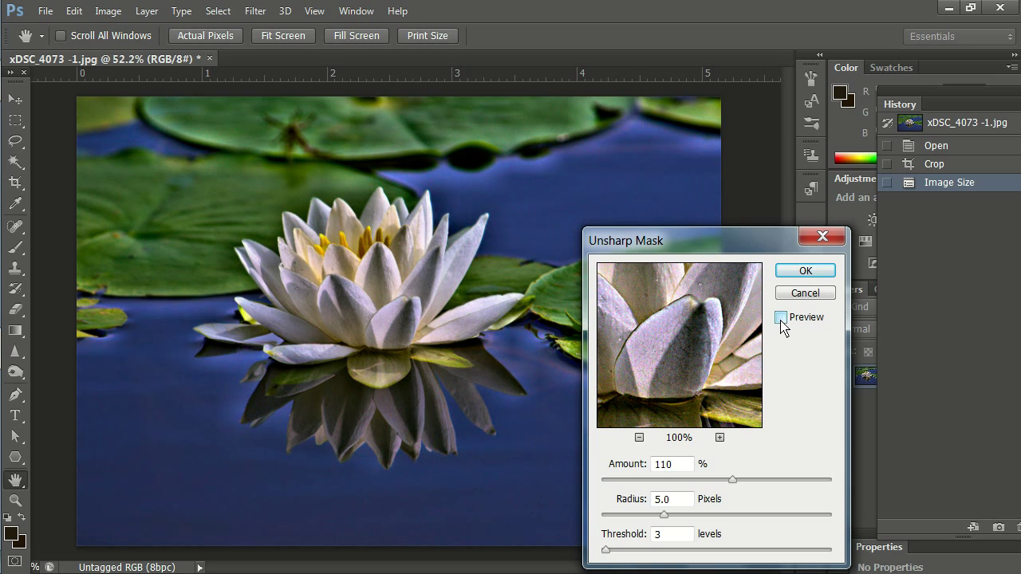
left_click(781, 318)
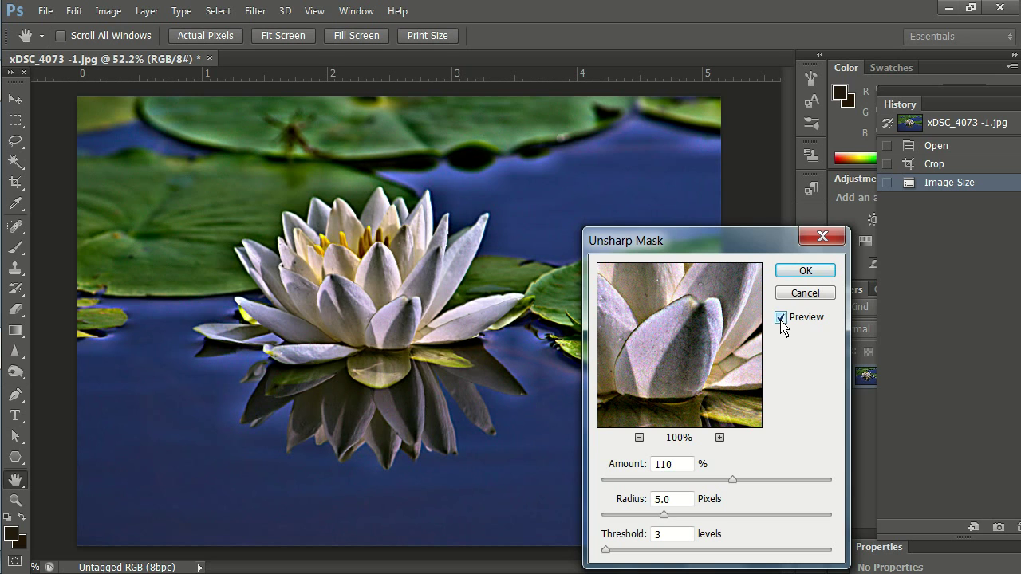
Compare the petal close-up before and after sharpening in the preview pane.
left_click(682, 339)
left_click(682, 339)
left_click(682, 339)
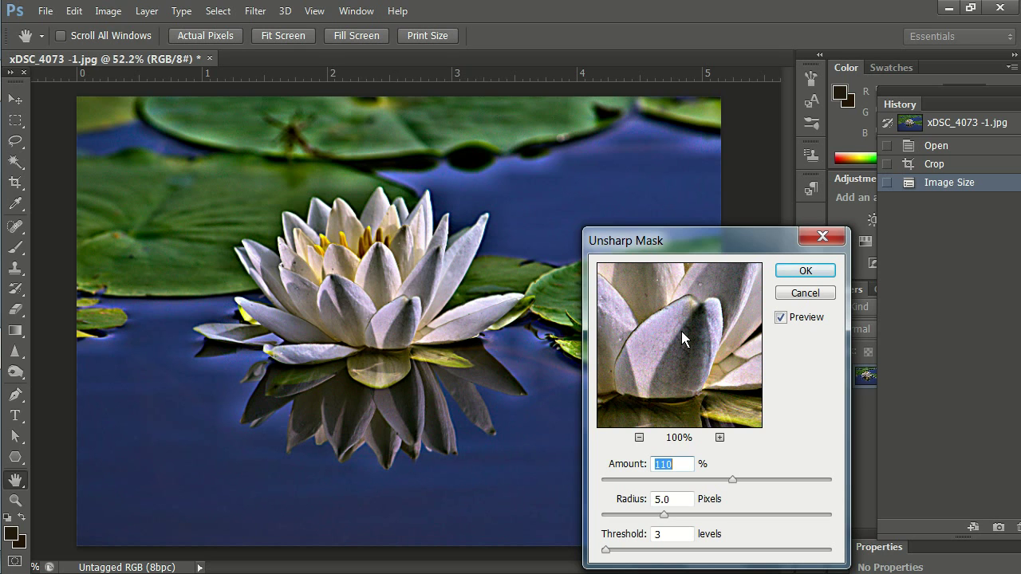
left_click(683, 339)
left_click(682, 339)
left_click(683, 339)
left_click(682, 339)
Experiment with the Radius and Amount sliders, settling on Radius 5.0 and Amount 99%.
left_click_drag(662, 516, 795, 517)
left_click(794, 516)
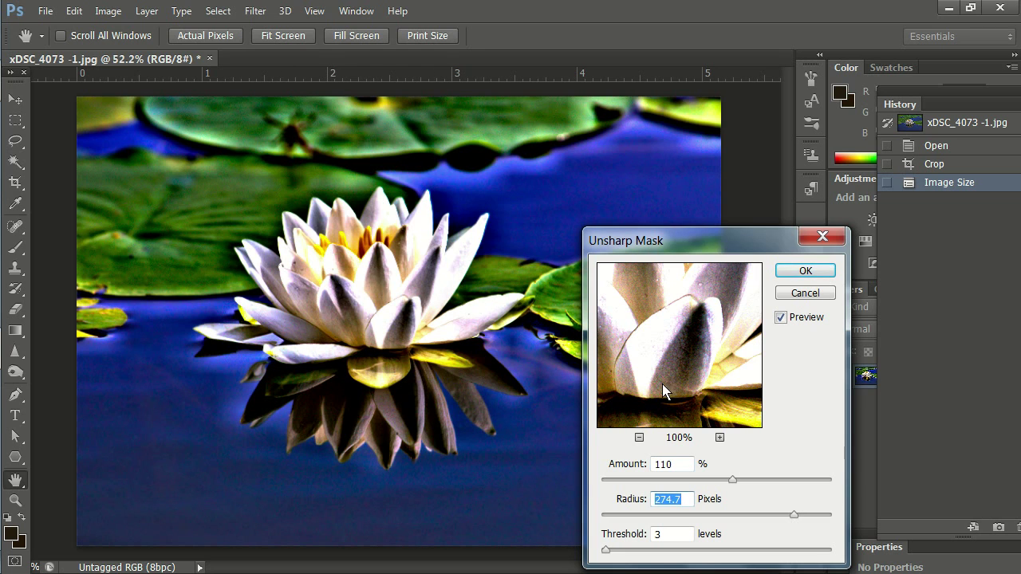
left_click(702, 361)
left_click_drag(795, 517, 664, 518)
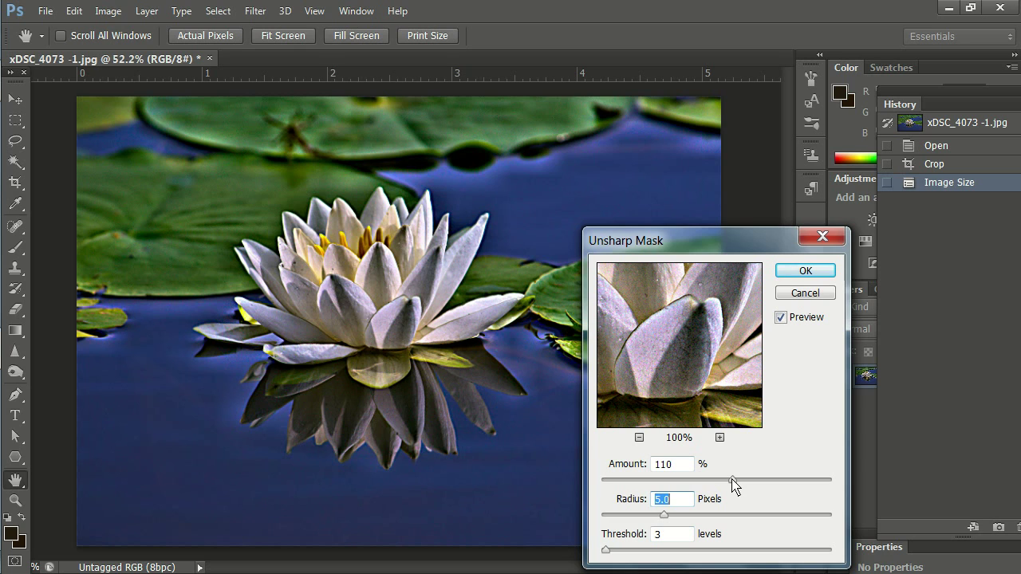
left_click_drag(733, 484, 626, 487)
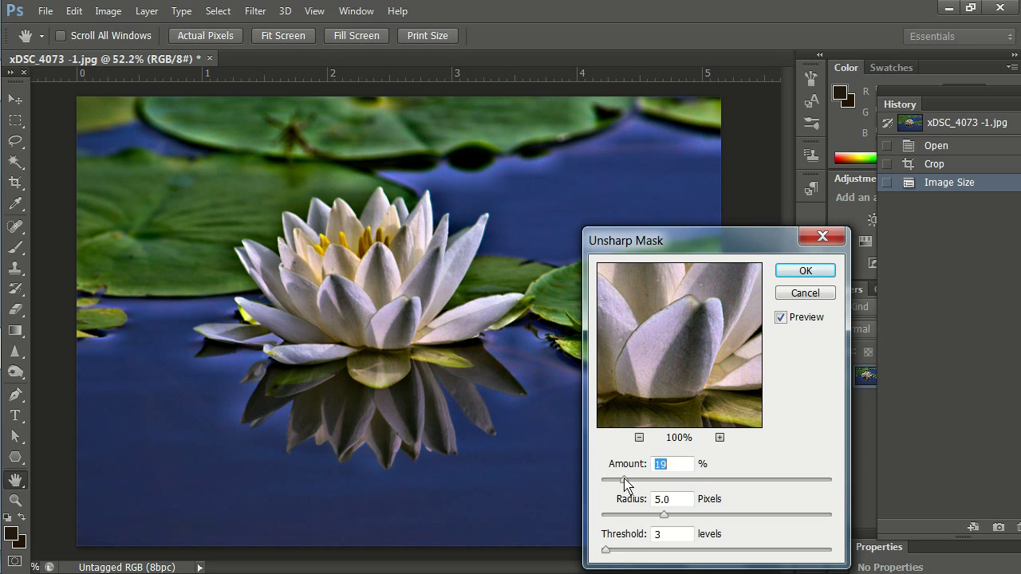
left_click_drag(625, 479, 813, 485)
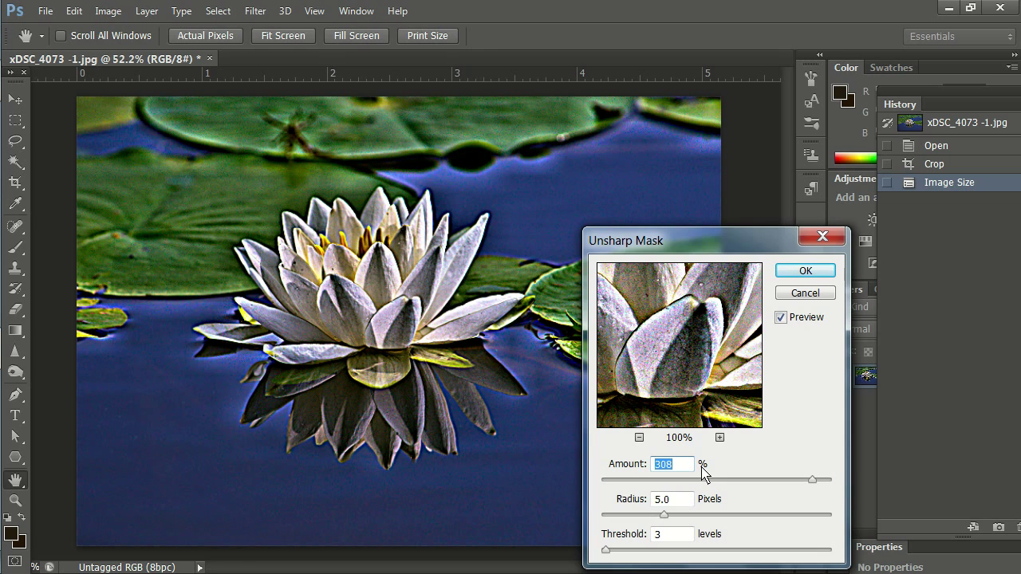
type("99")
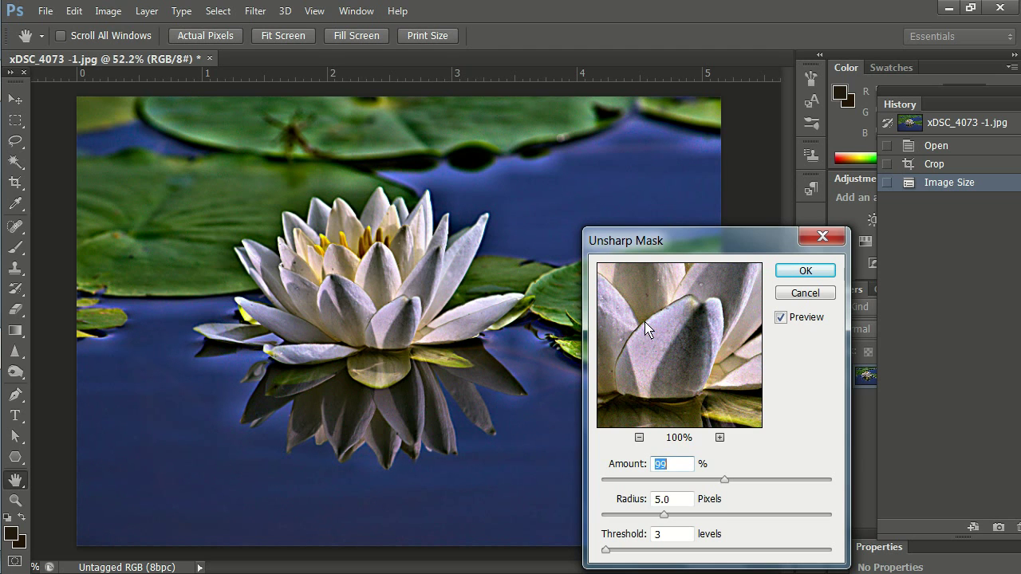
Compare the sharpened and original views, then apply the Unsharp Mask with Threshold 3.
left_click(782, 317)
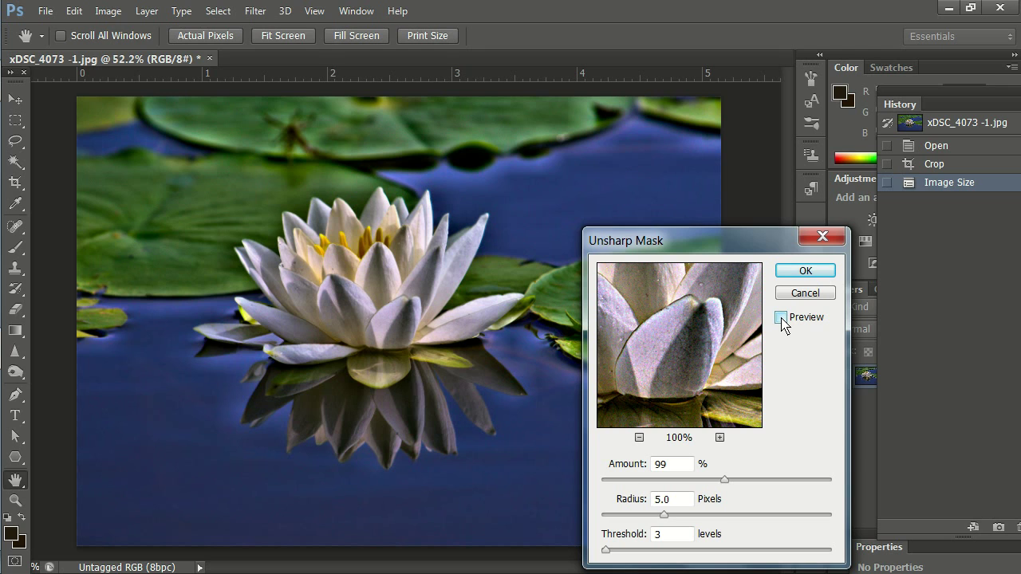
left_click(782, 317)
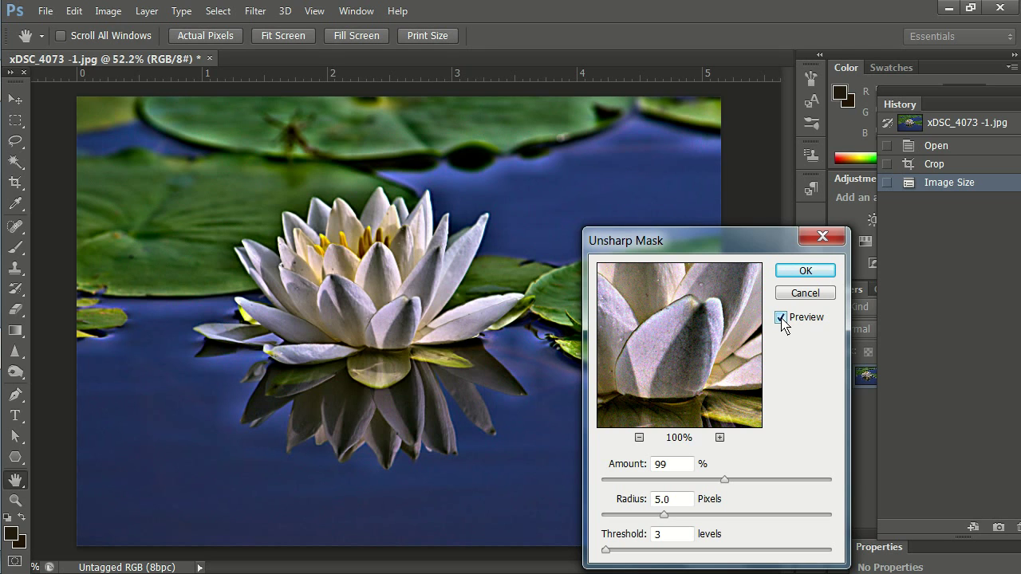
left_click(715, 337)
left_click(803, 271)
key("c")
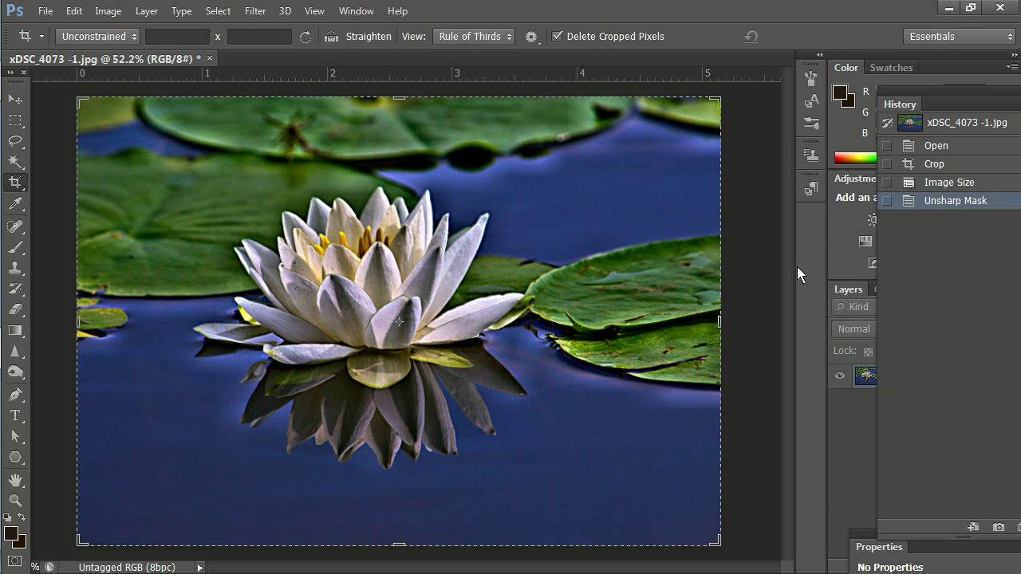
Start Save As and name the JPEG NCEH0213WaterLily in the PhotoShop 1080 folder.
left_click(46, 11)
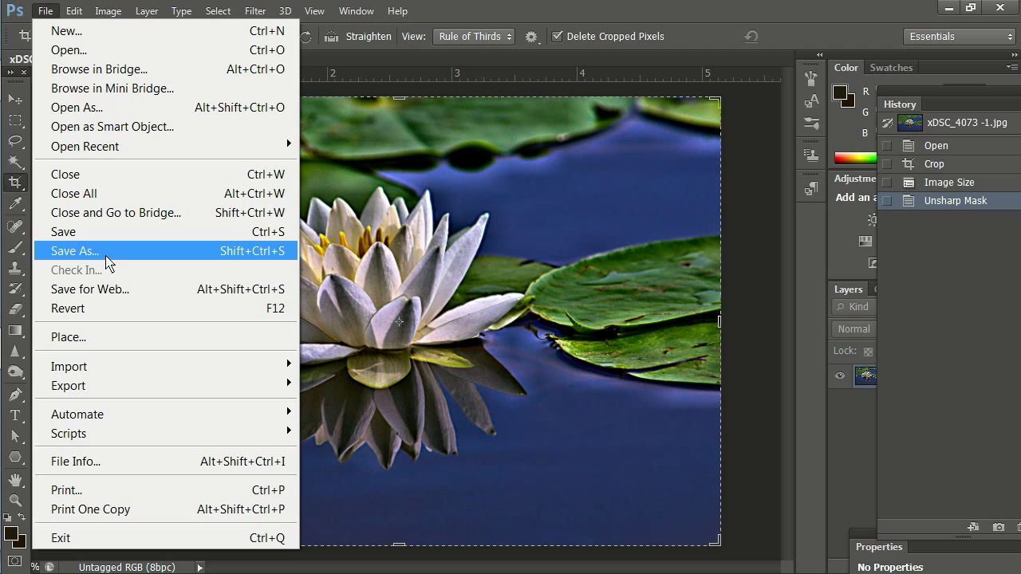
left_click(82, 252)
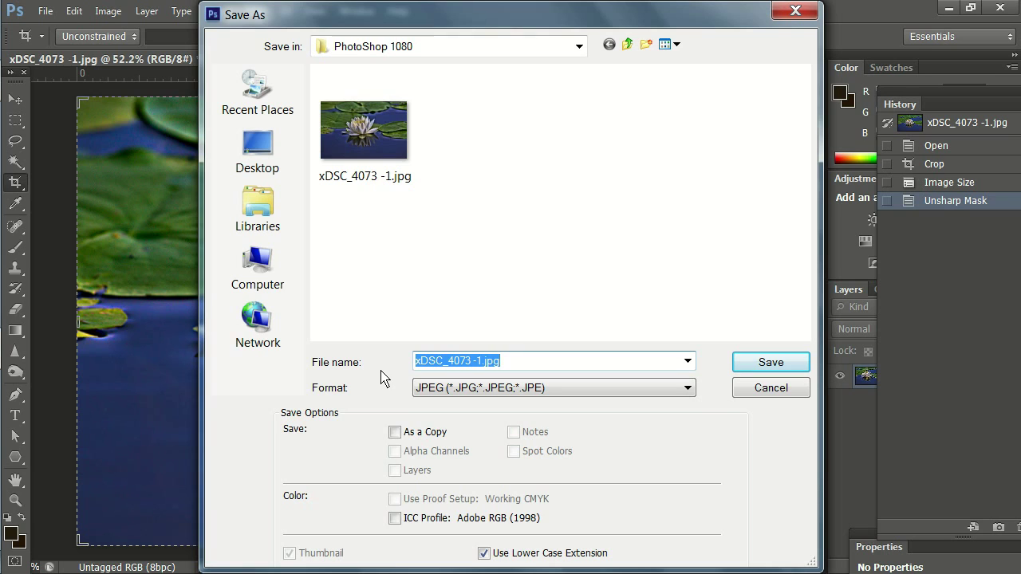
type("N")
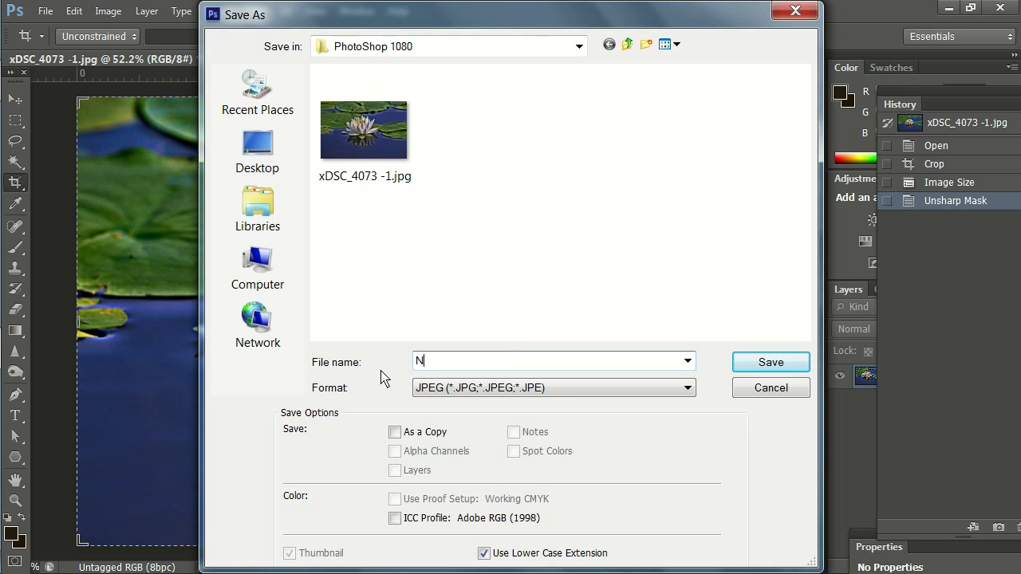
type("CEH0213")
type("WaterLily")
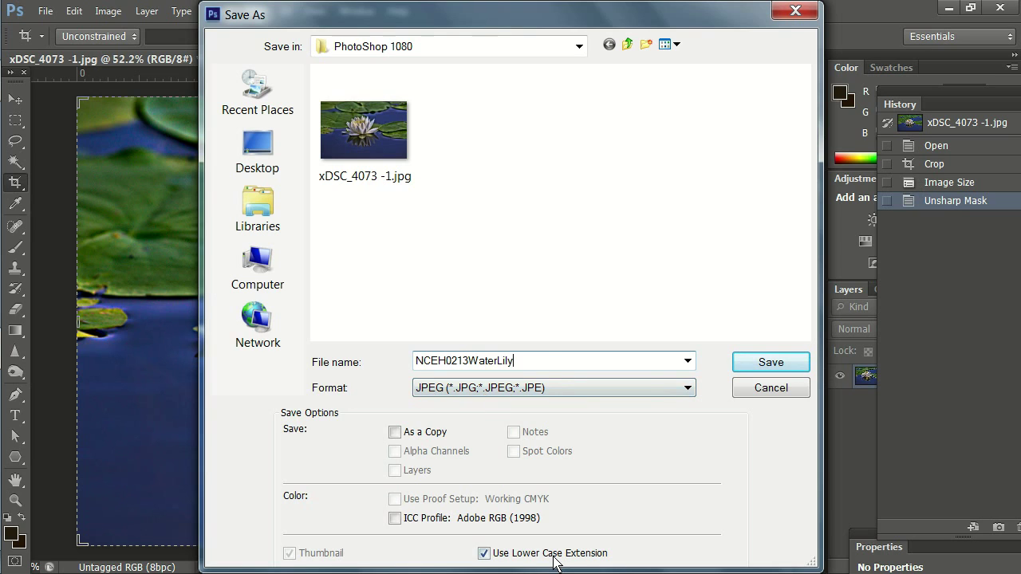
Save as NCEH0213WaterLily.jpg, confirming JPEG Quality 12 (Maximum).
left_click(771, 364)
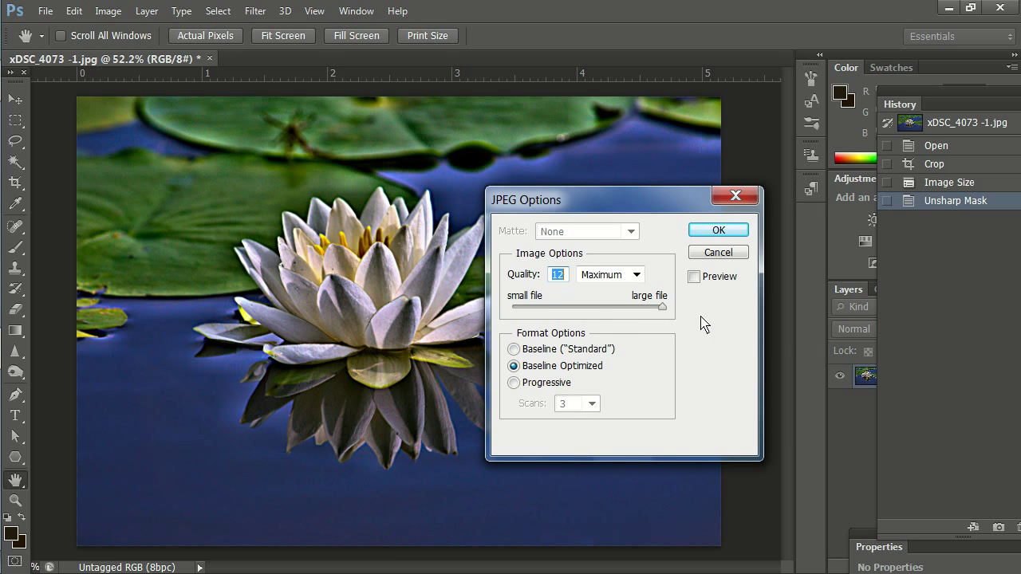
left_click(717, 231)
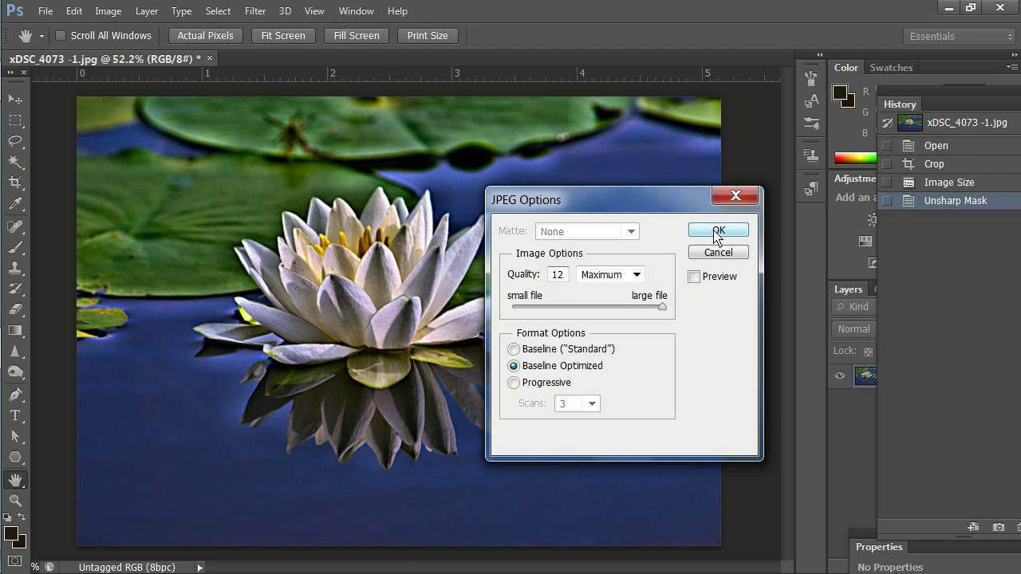